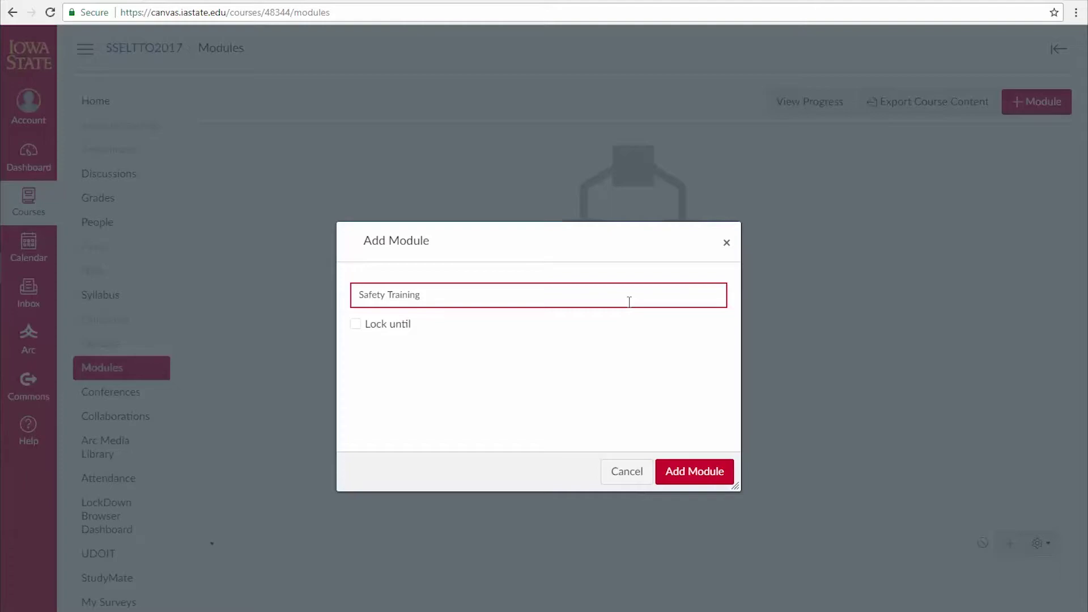
# Create the Safety Training module and add the Safety Training external tool to it as an item
pyautogui.click(685, 477)
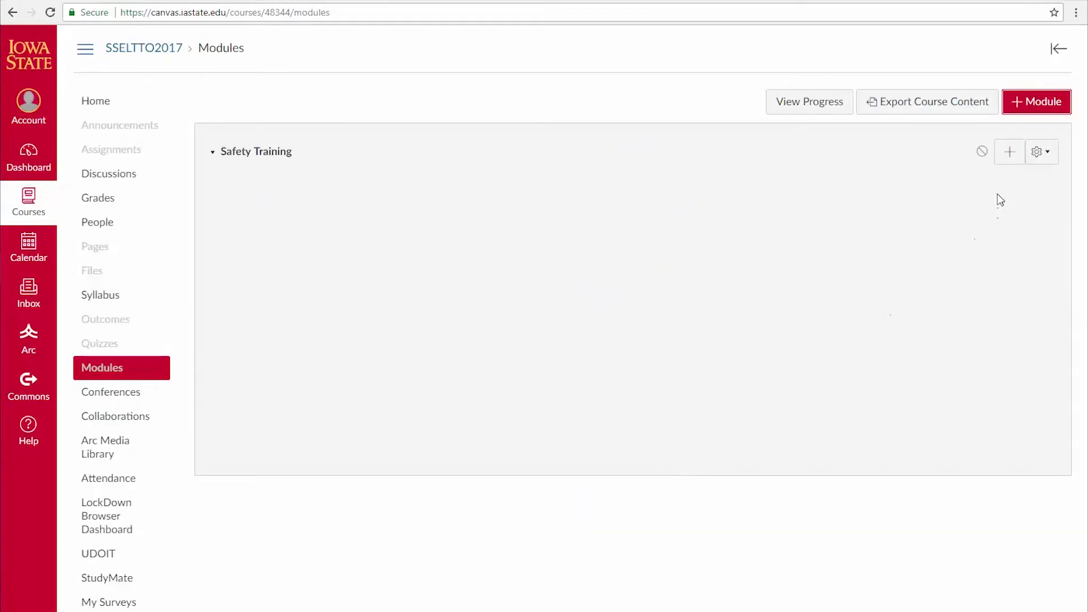
pyautogui.click(1008, 153)
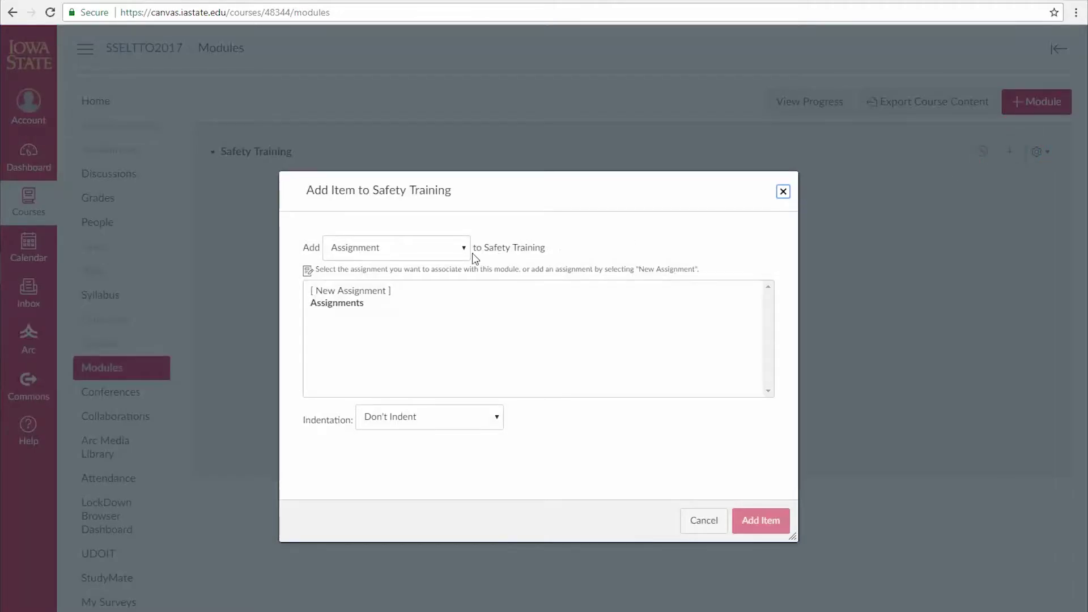
pyautogui.click(465, 251)
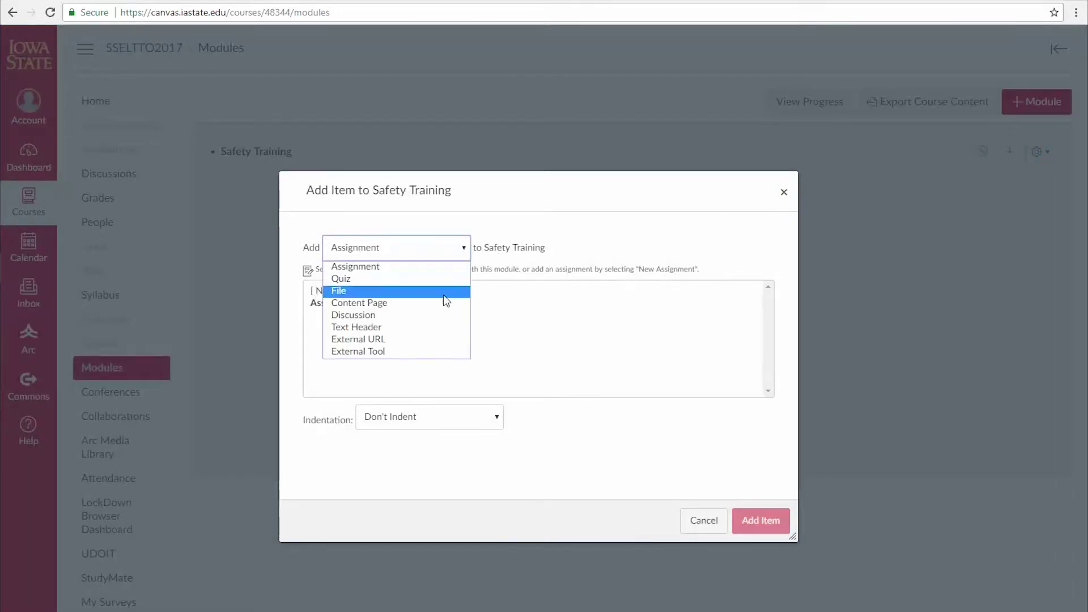
pyautogui.click(404, 352)
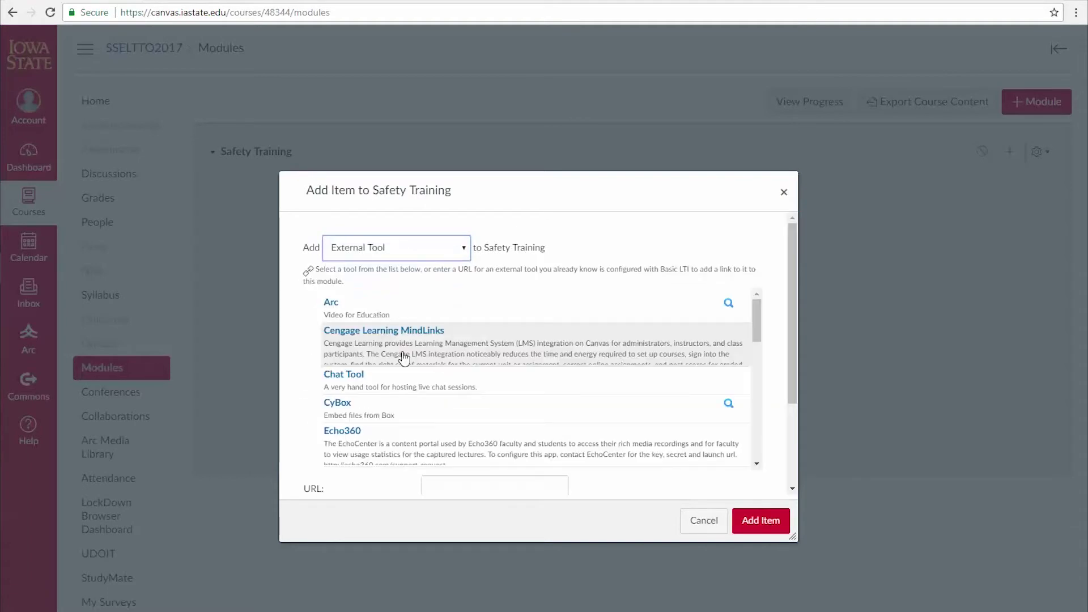
pyautogui.scroll(-4, 405, 357)
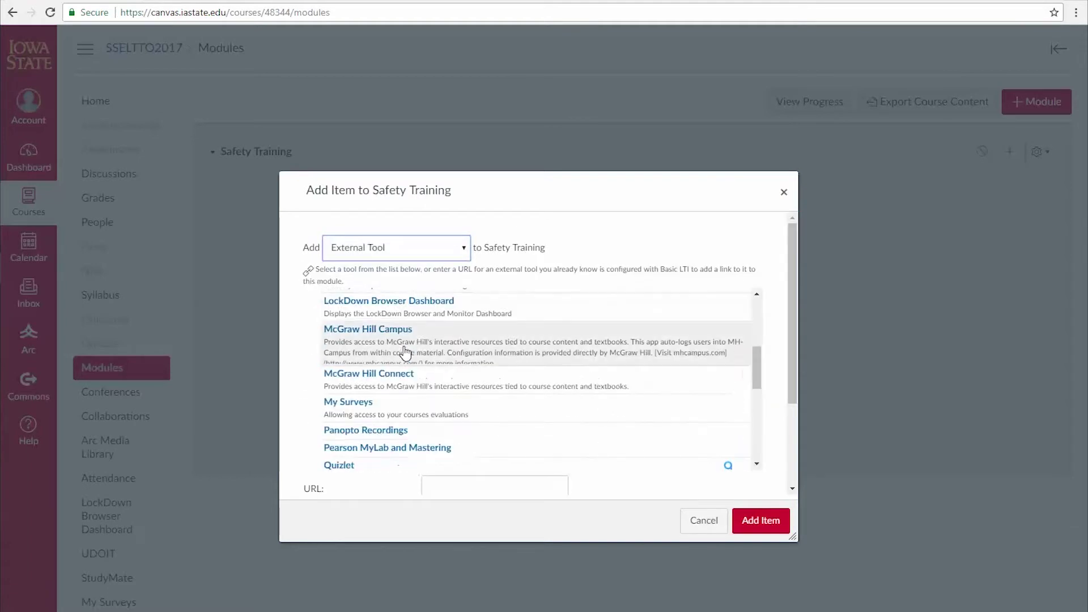
pyautogui.scroll(-2, 405, 351)
pyautogui.scroll(-1, 404, 353)
pyautogui.click(378, 399)
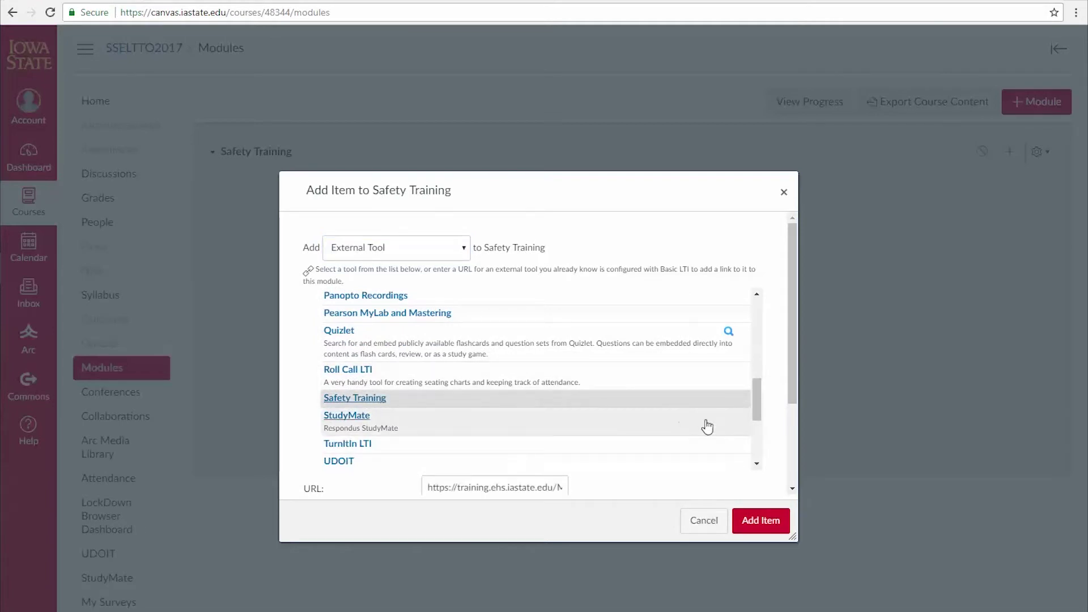
pyautogui.moveTo(791, 395); pyautogui.dragTo(790, 487)
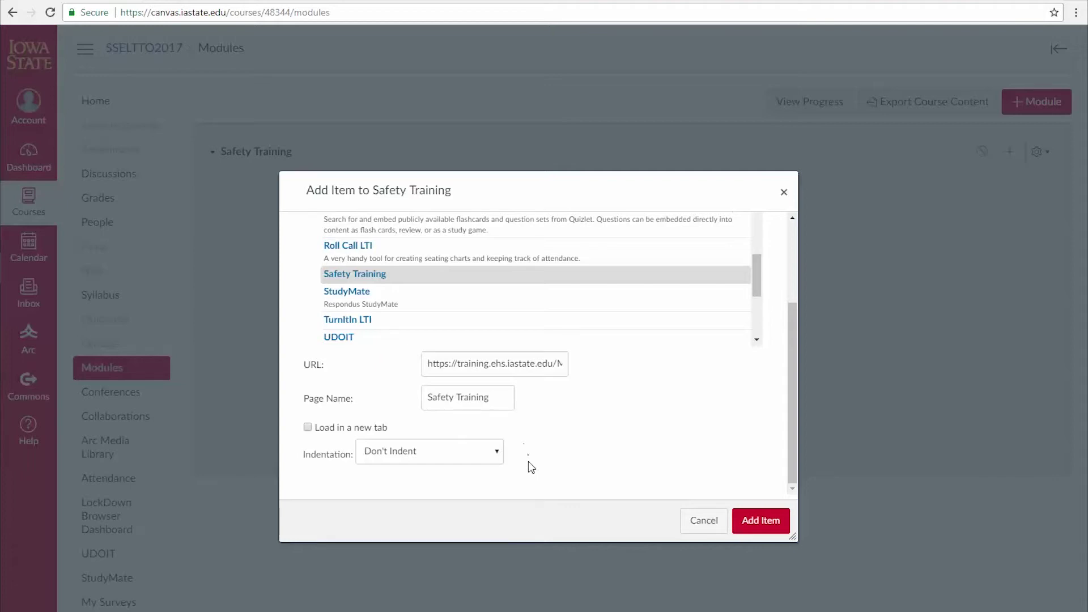
pyautogui.click(756, 526)
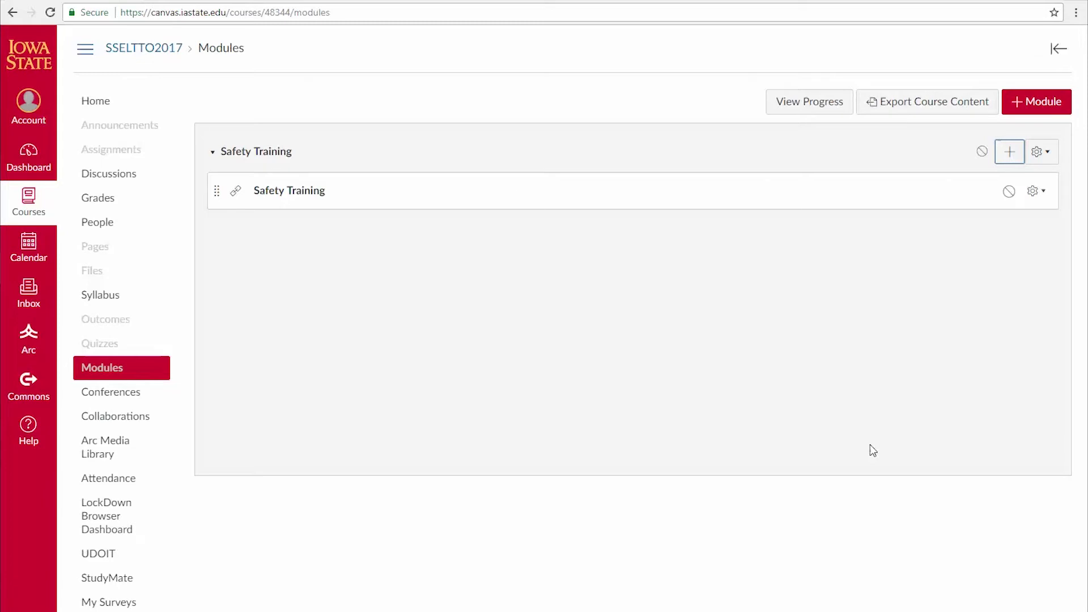
pyautogui.click(1045, 192)
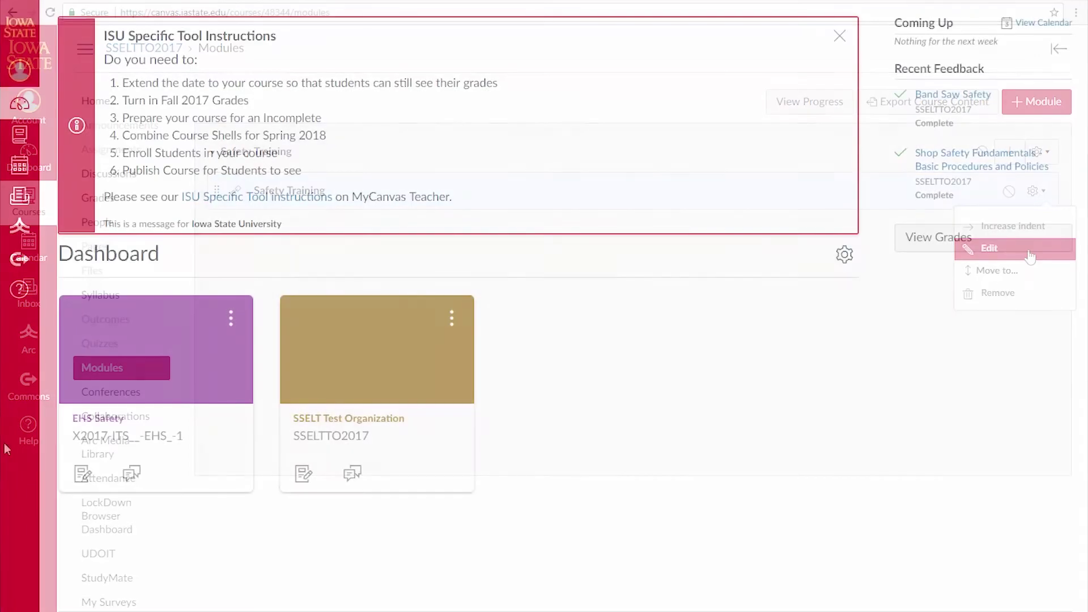
# Open the MyCanvas Teacher at ISU orientation guide from Help and look through its welcome page
pyautogui.click(19, 293)
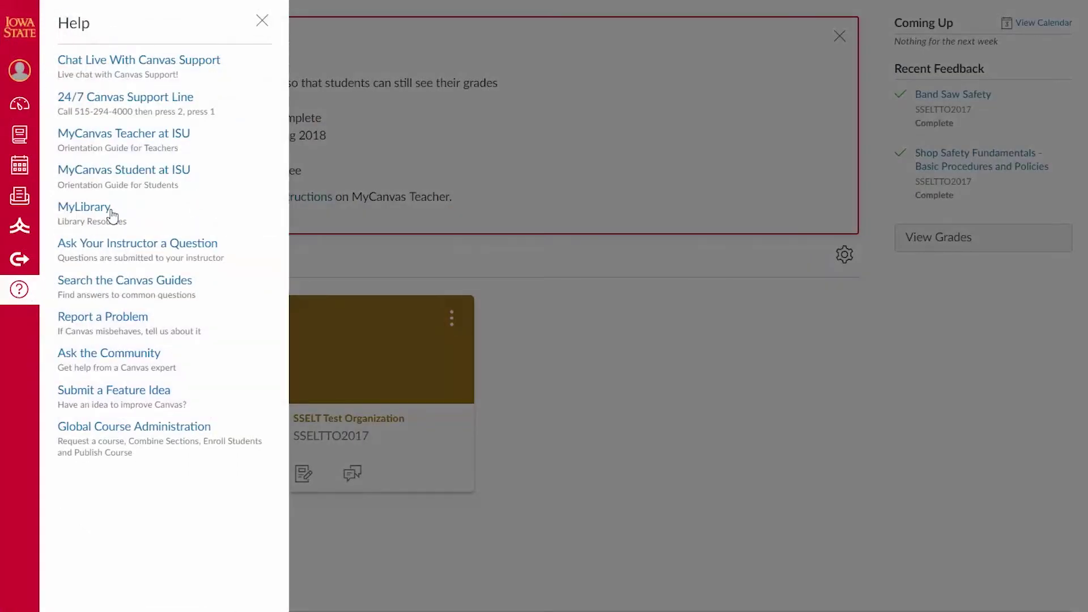
pyautogui.click(121, 136)
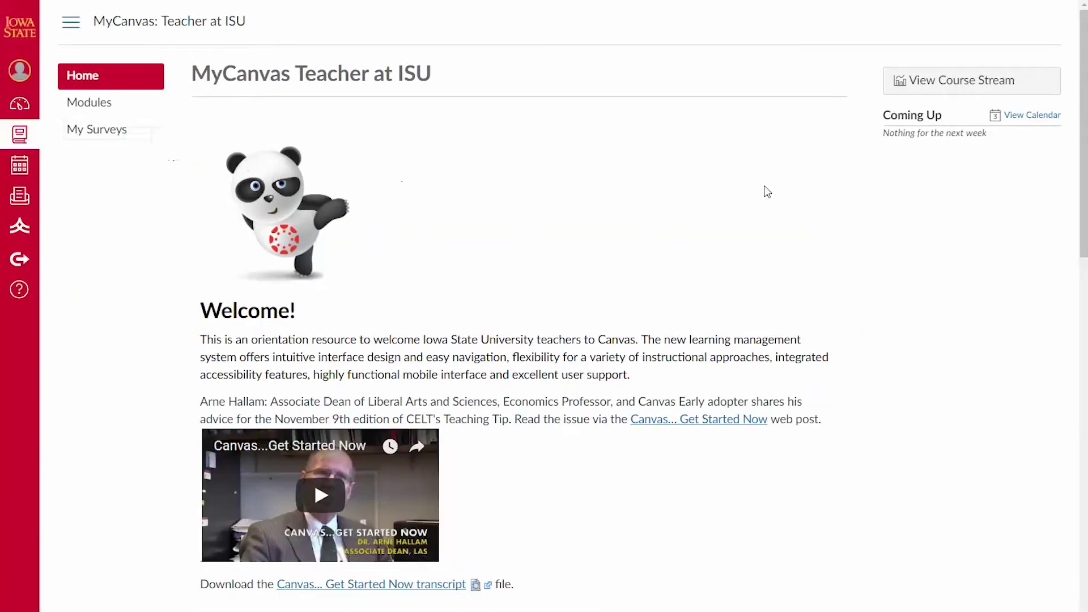
pyautogui.scroll(-3, 938, 275)
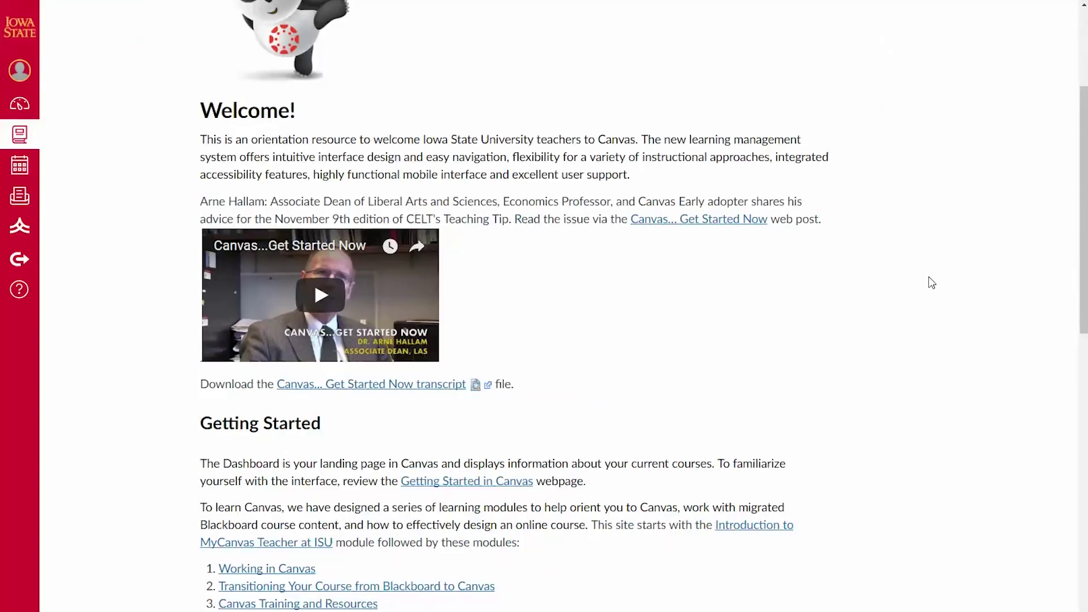
pyautogui.scroll(-5, 925, 284)
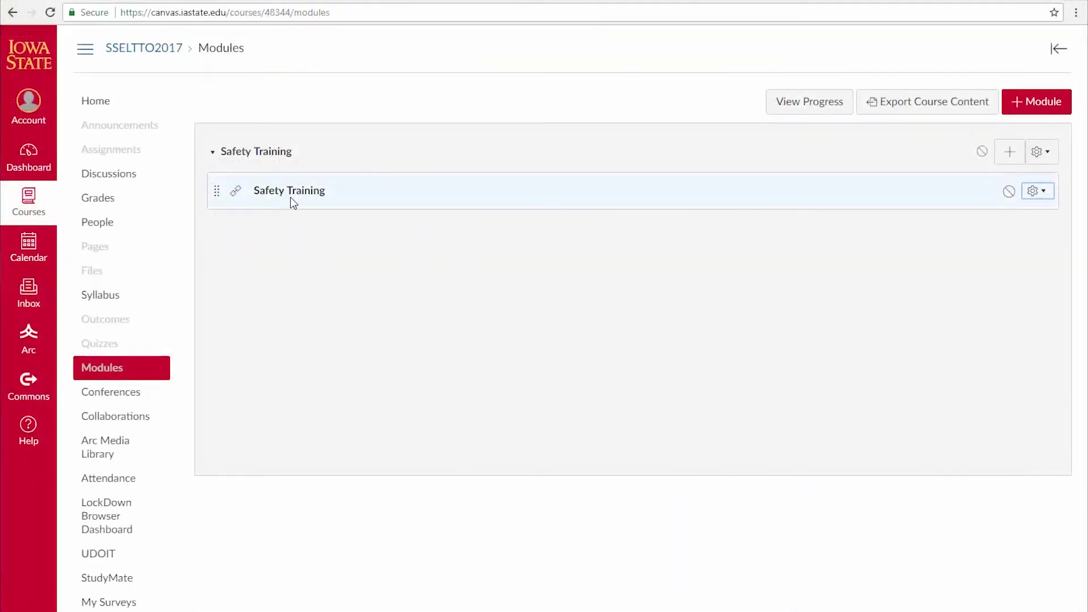
# Open the course's Safety Training item, start a profile from the All Campus template, and save it under the name SSELT SAFETY
pyautogui.click(292, 195)
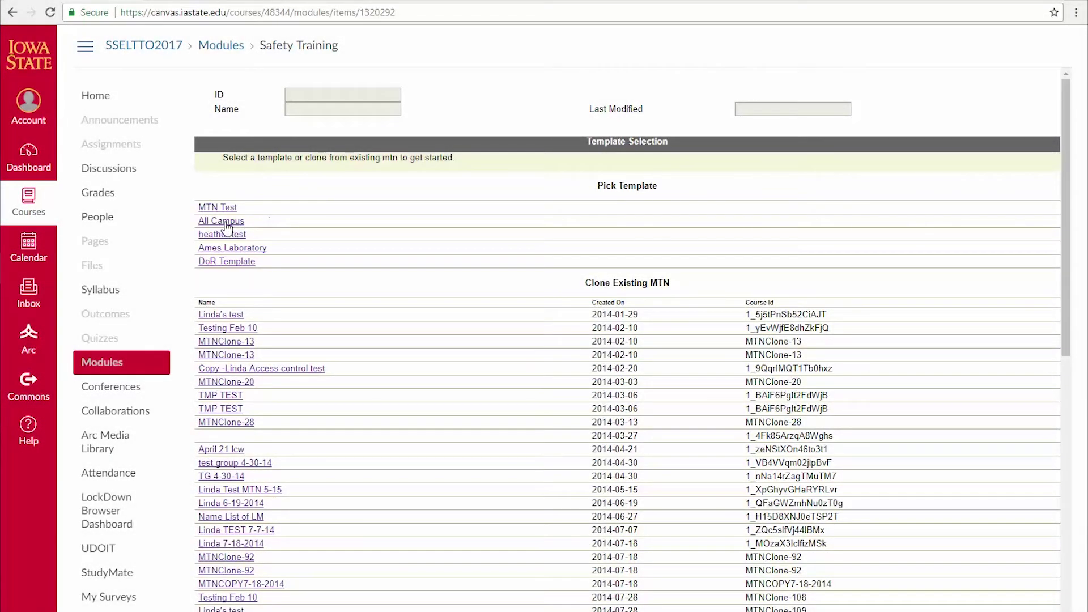
pyautogui.click(238, 224)
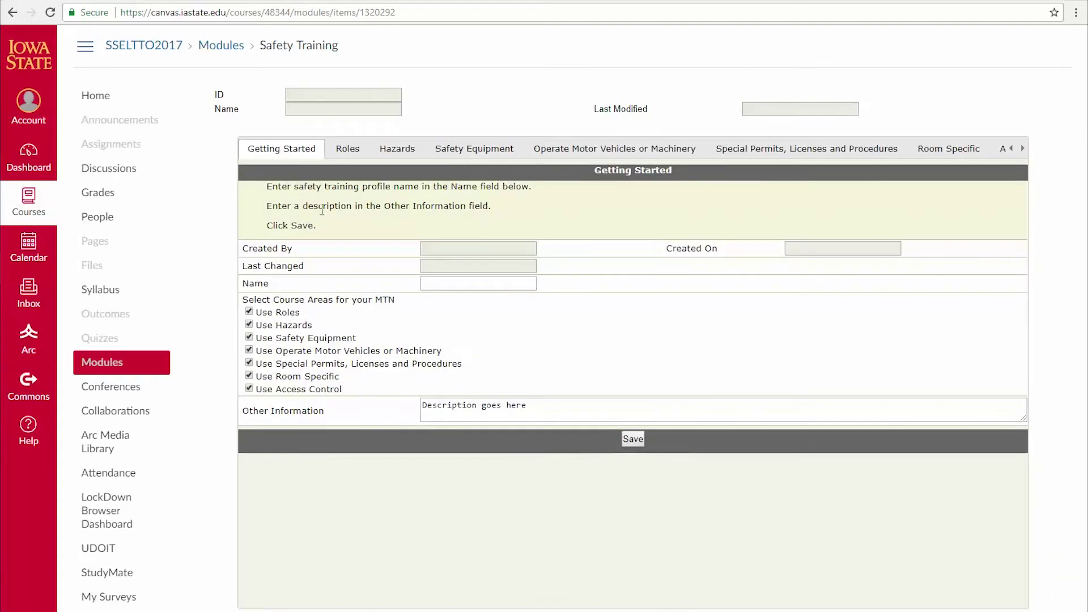
pyautogui.click(436, 285)
pyautogui.write('SSELT')
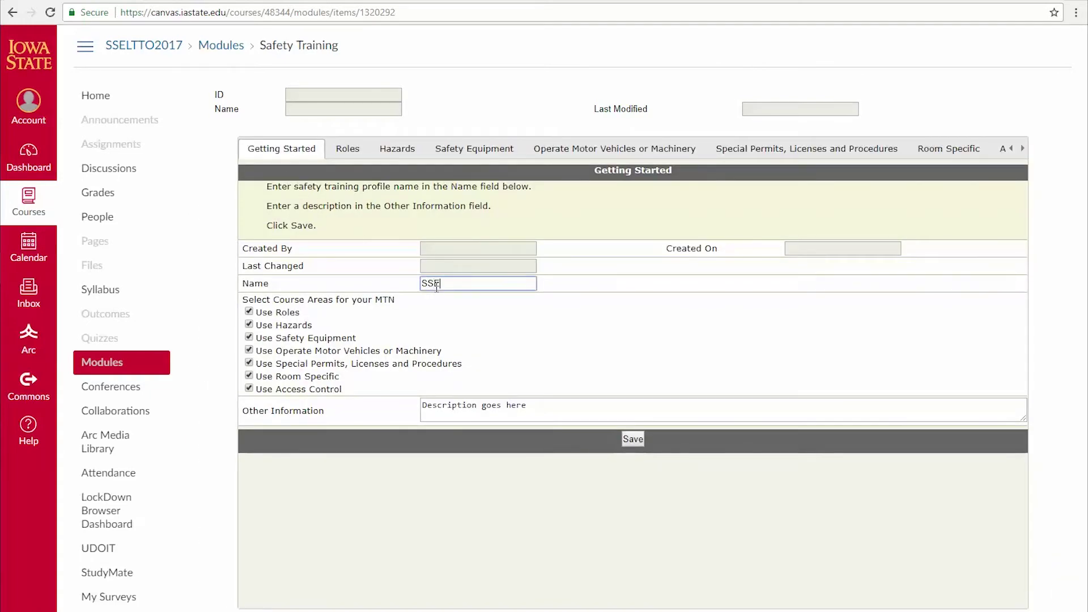
pyautogui.write(' Sa')
pyautogui.press('BackSpace')
pyautogui.write('AFETY')
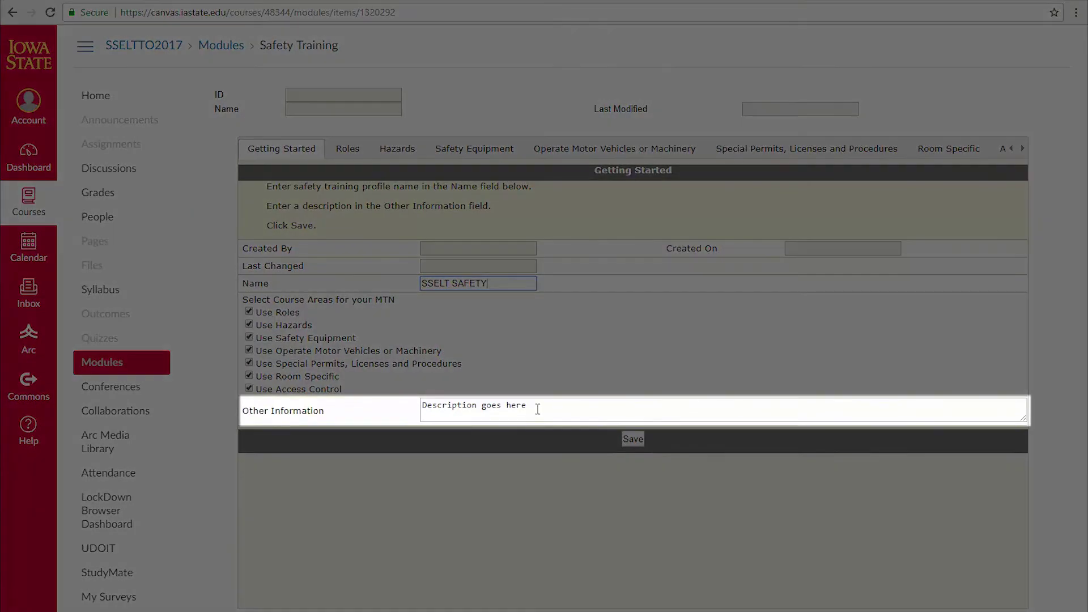
pyautogui.click(631, 439)
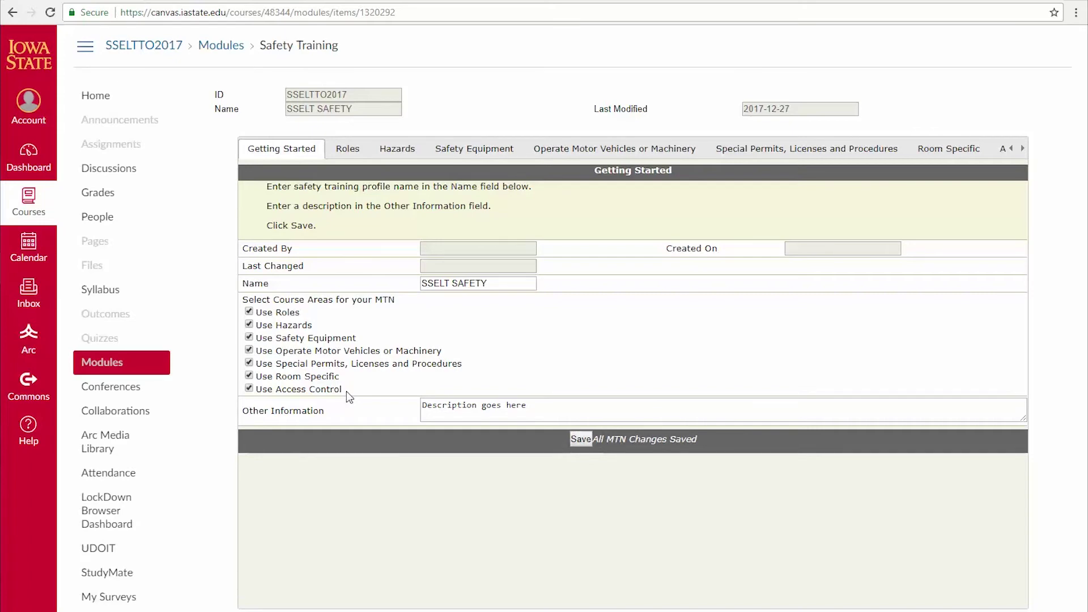
# Examine the Access Control section of the profile for requesting door access
pyautogui.click(1023, 149)
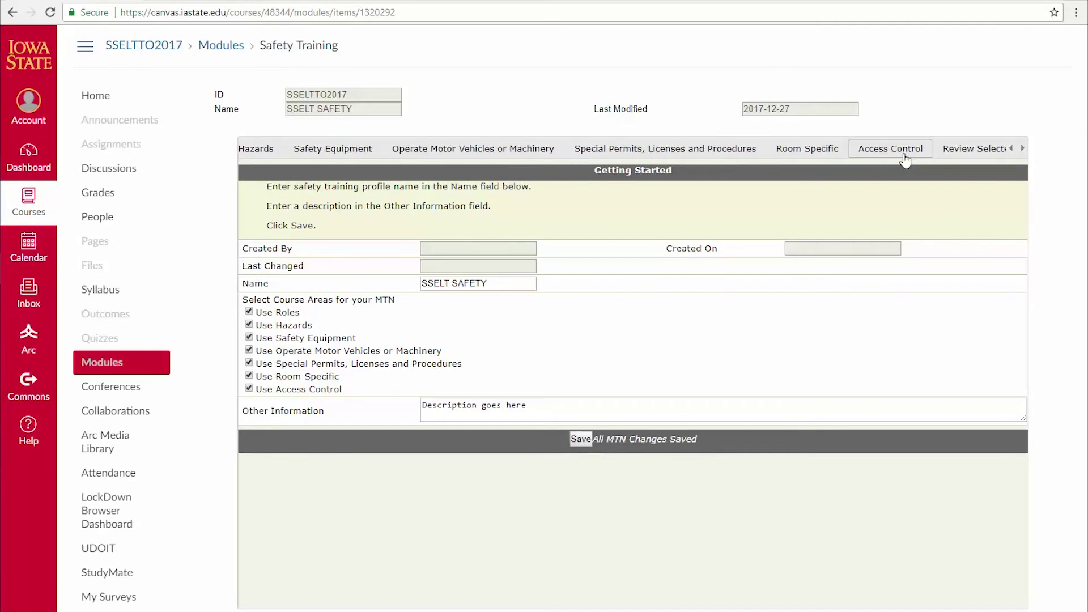
pyautogui.click(904, 160)
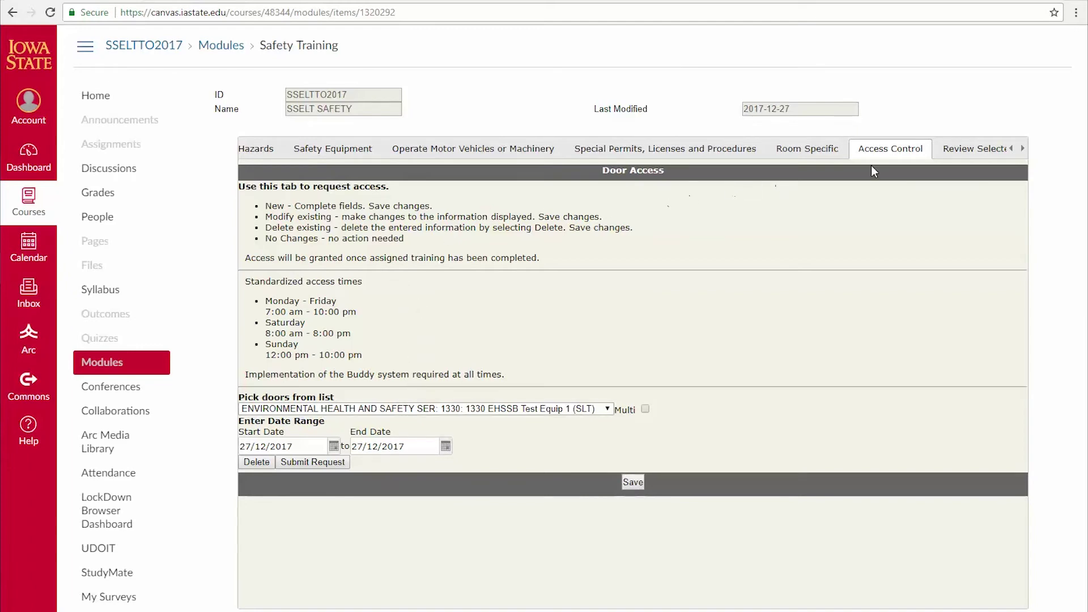
pyautogui.click(1011, 149)
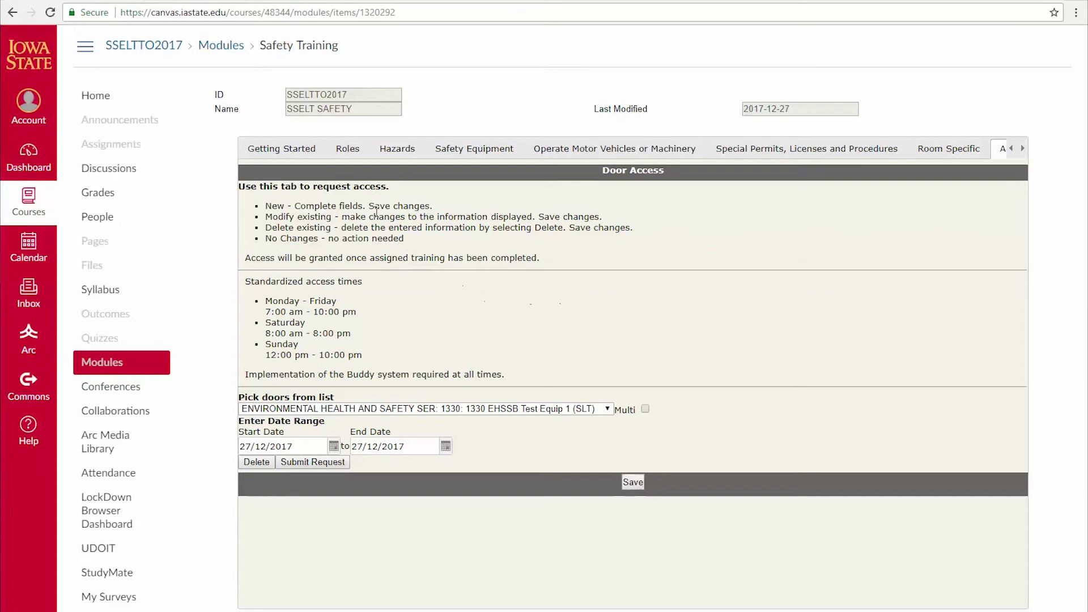
# Review the Roles, Hazards, Safety Equipment, Operate Motor Vehicles or Machinery, Special Permits, Licenses and Procedures, and Room Specific sections
pyautogui.click(344, 150)
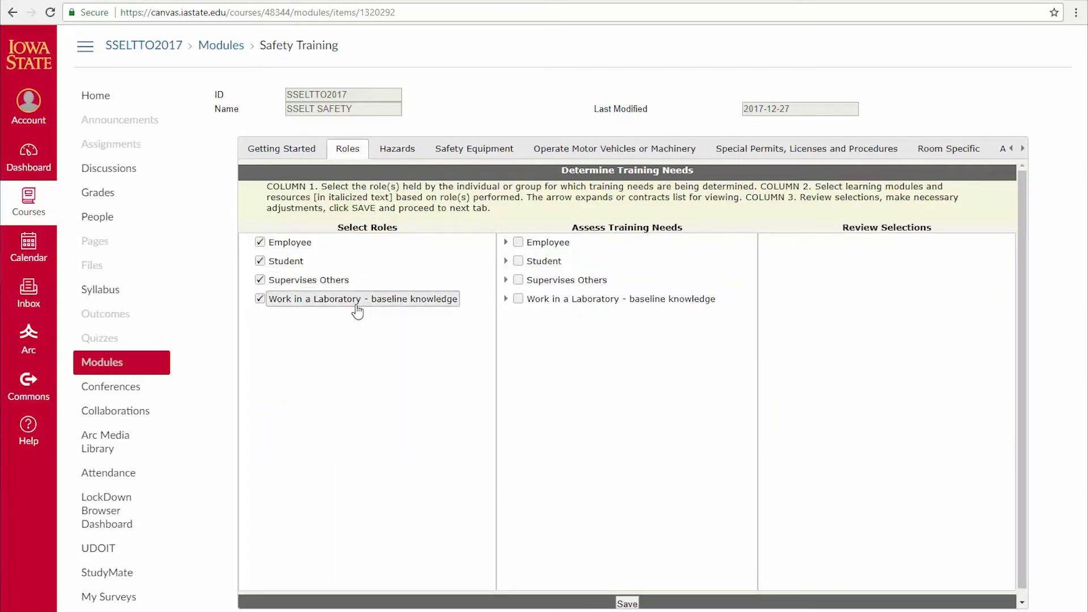
pyautogui.click(406, 155)
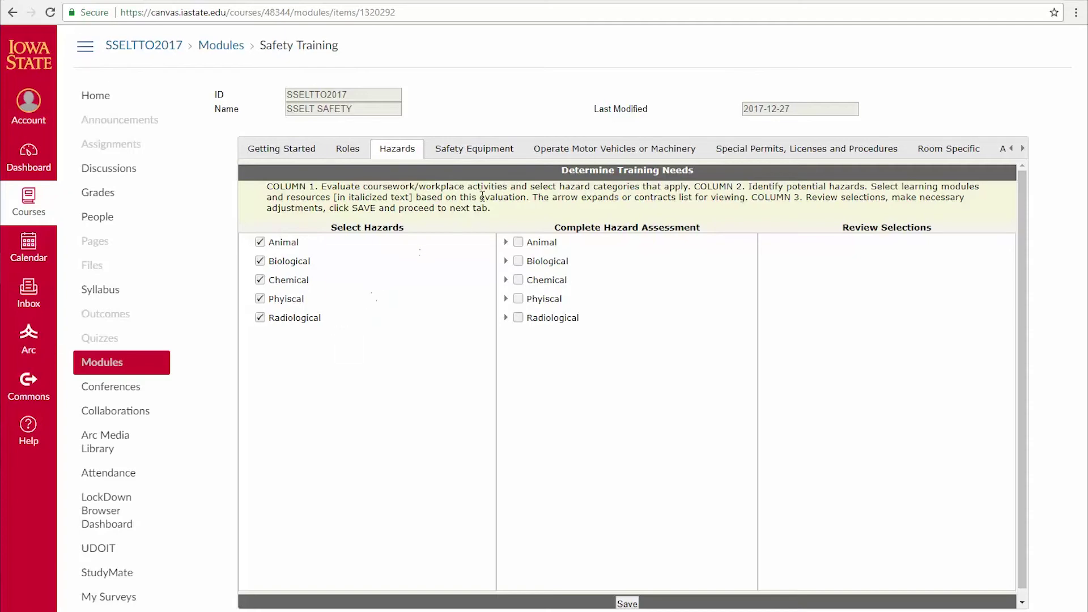
pyautogui.click(479, 149)
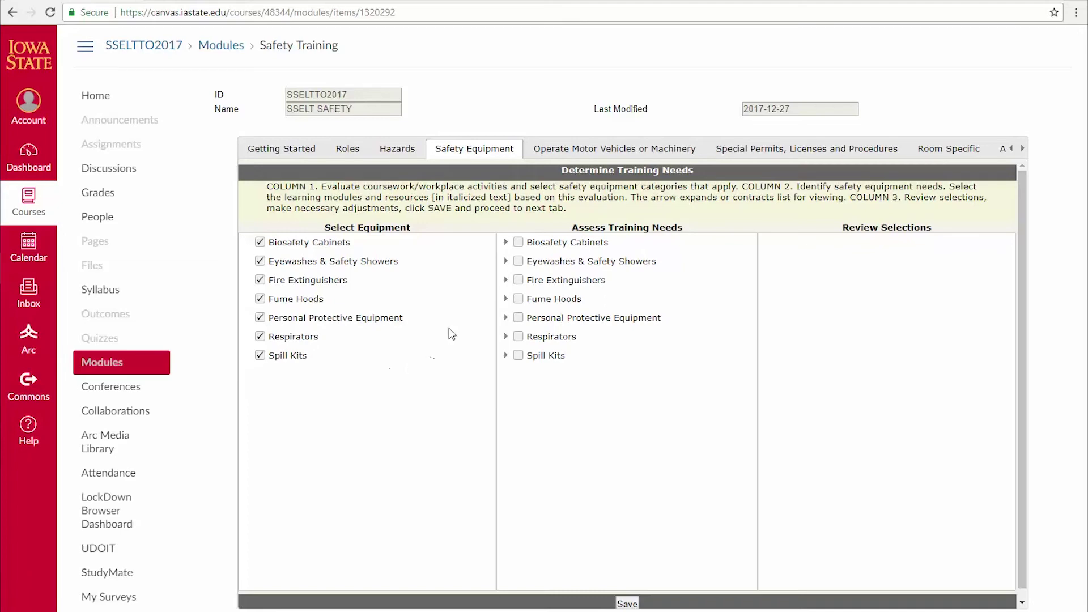
pyautogui.click(606, 150)
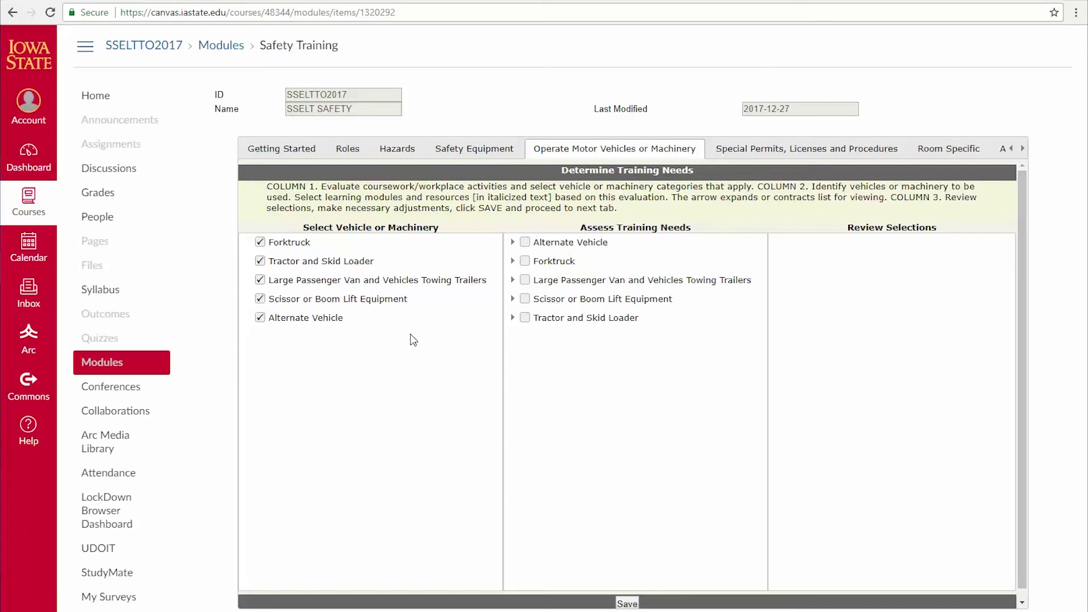
pyautogui.click(723, 150)
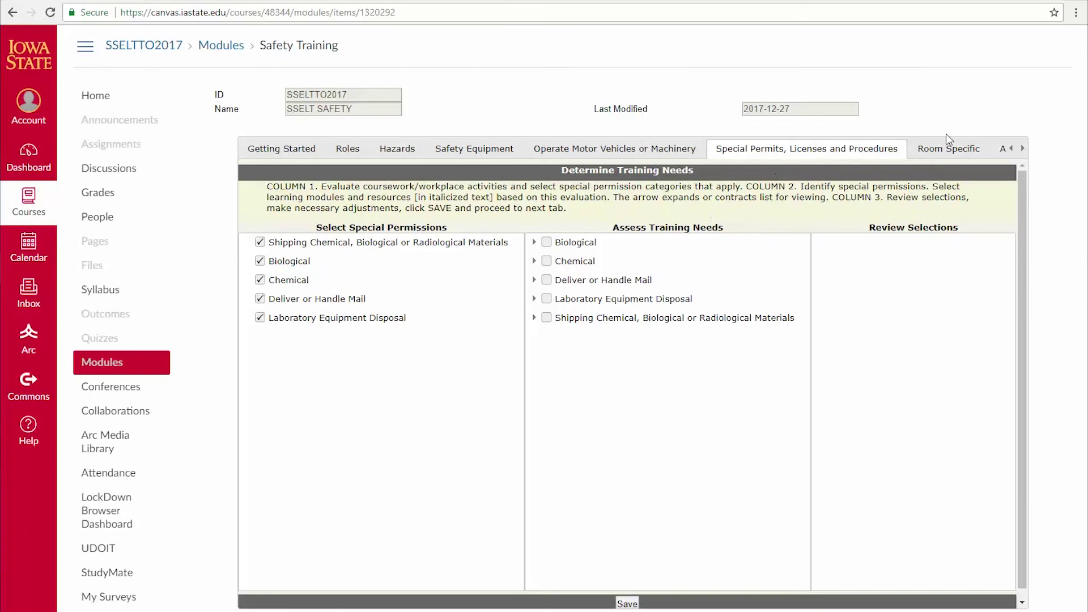
pyautogui.click(949, 148)
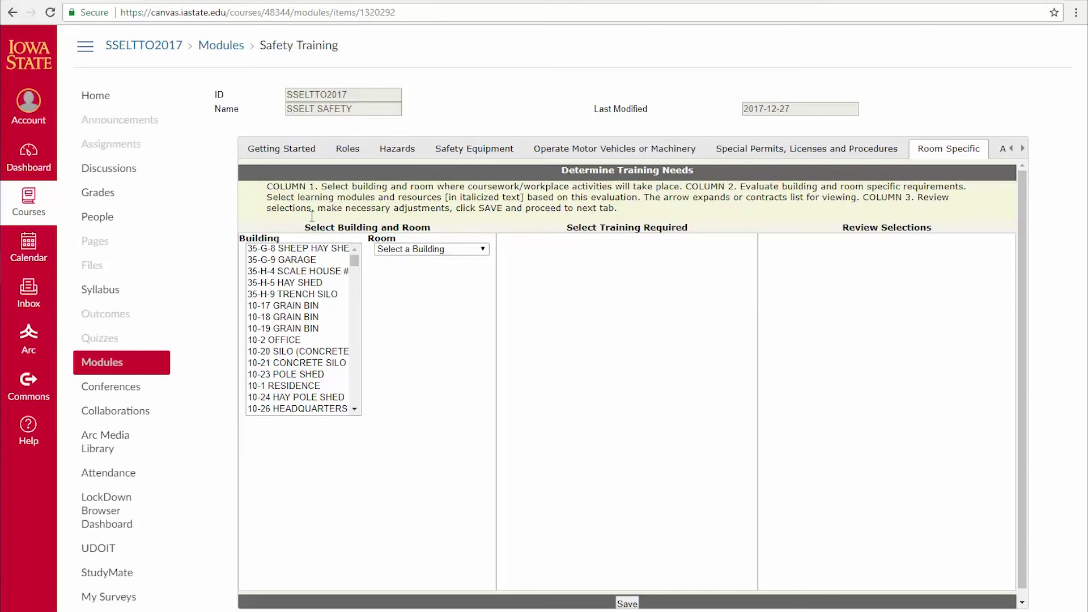
# Return to the profile's Getting Started section and save the profile with all course areas enabled
pyautogui.click(277, 149)
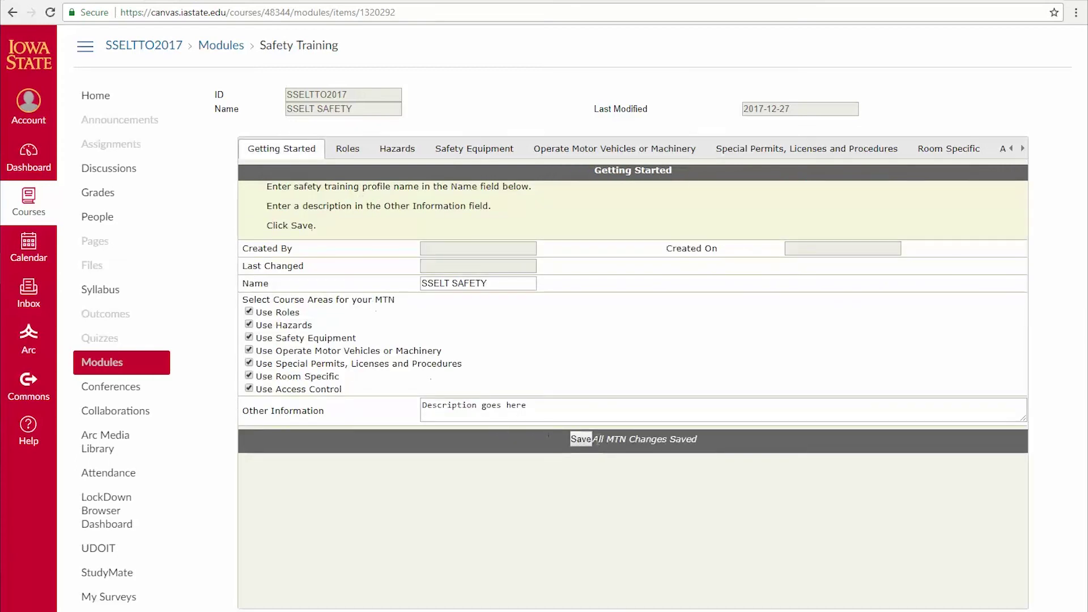
pyautogui.click(581, 440)
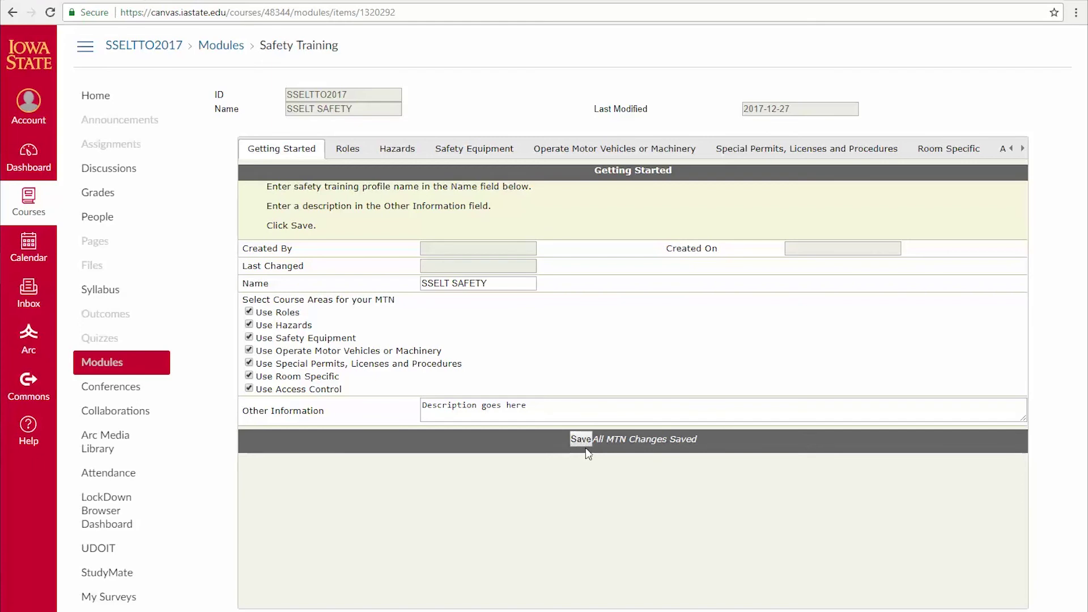